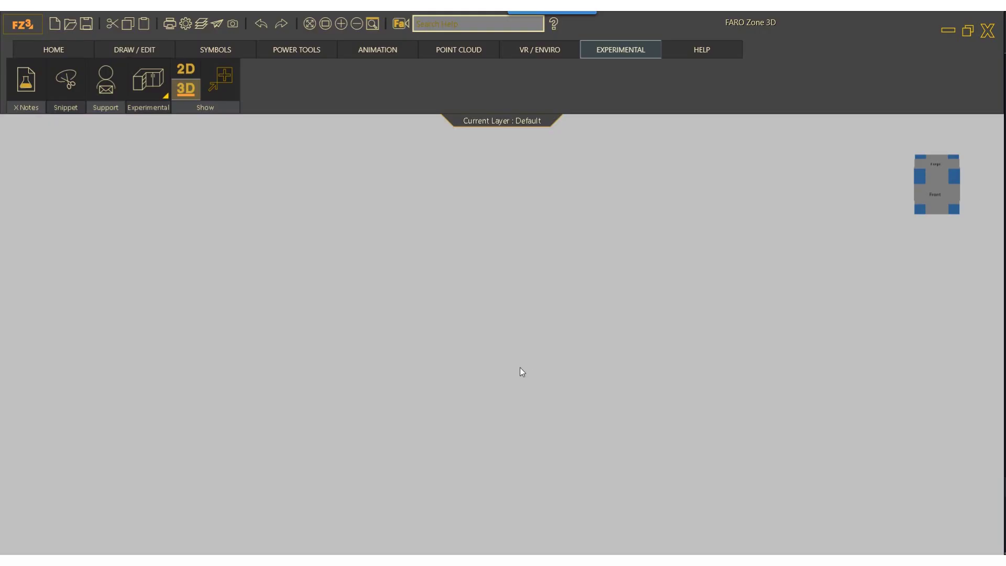
- Place an Acura ZDX 2010 car symbol in the empty 3D scene at an angle of about 284°
click(234, 48)
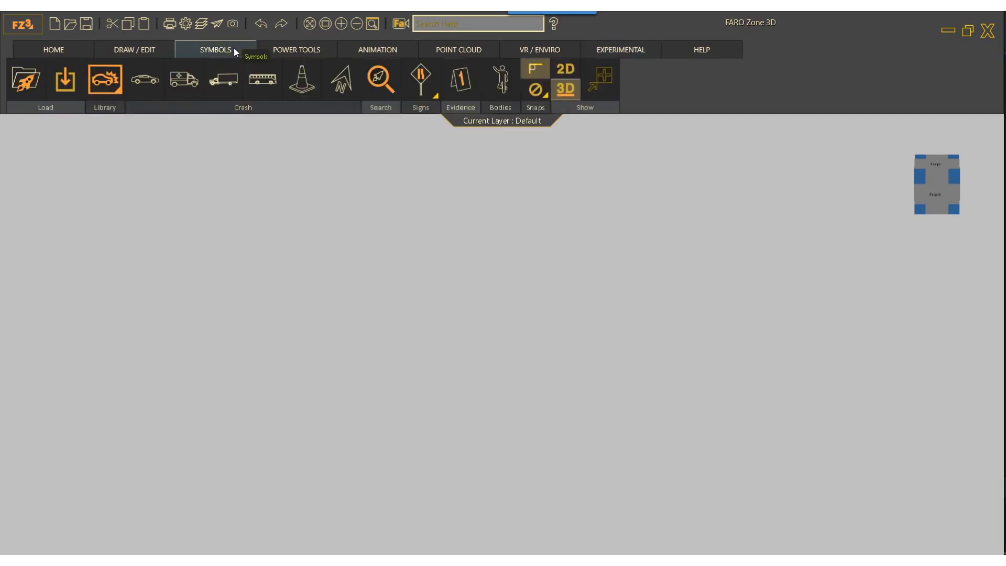
click(146, 78)
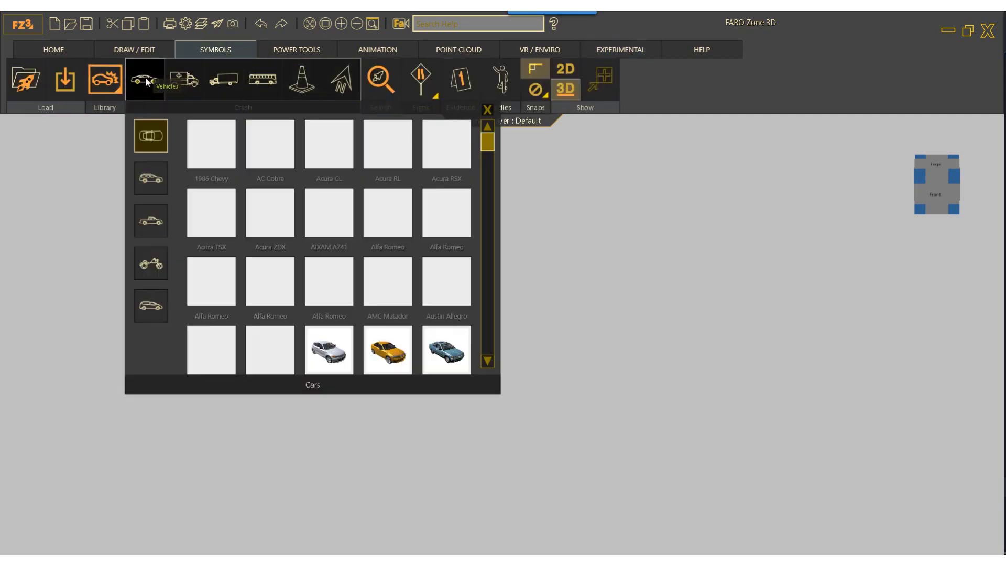
click(276, 219)
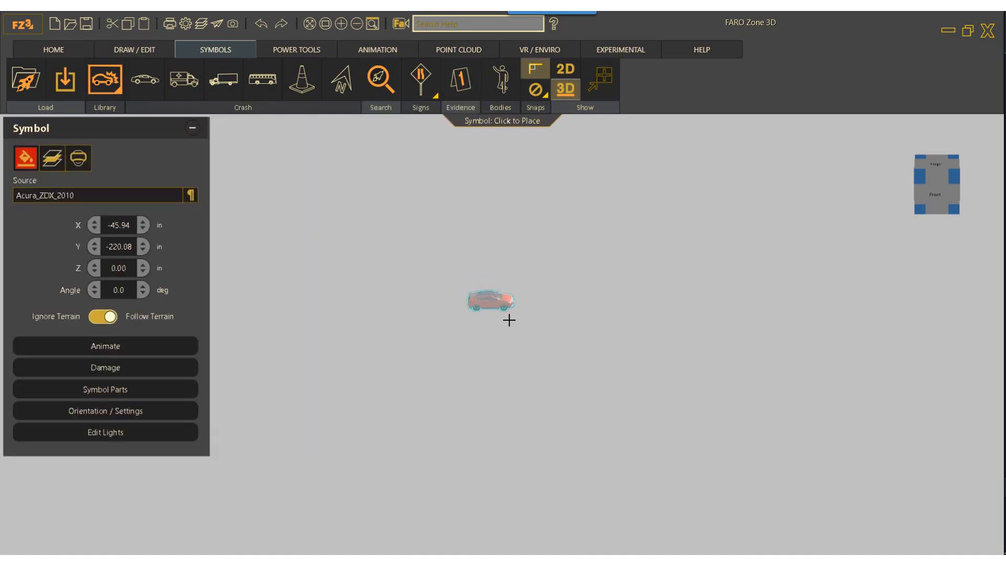
drag(576, 326, 589, 343)
scroll(580, 327, up, 5)
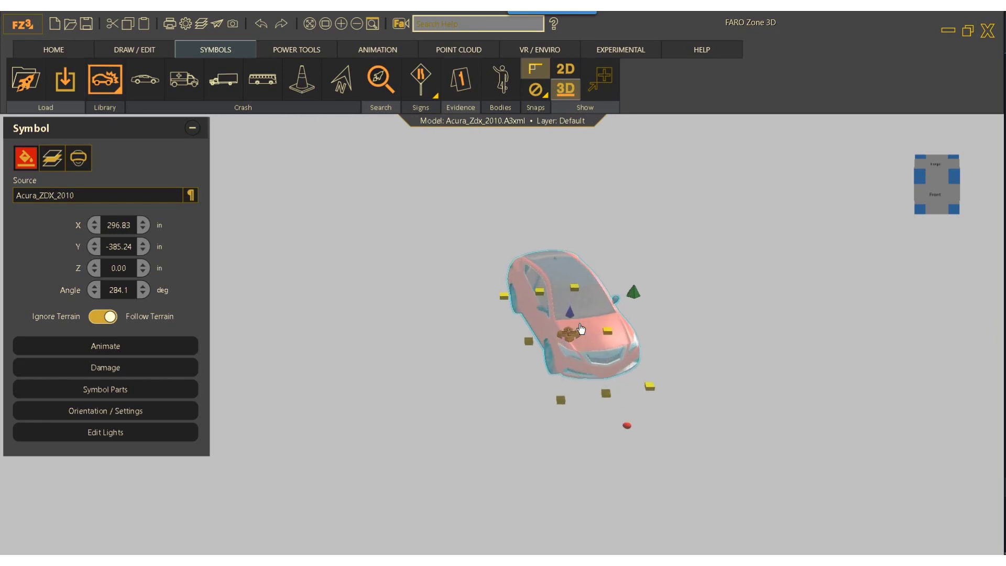
click(737, 334)
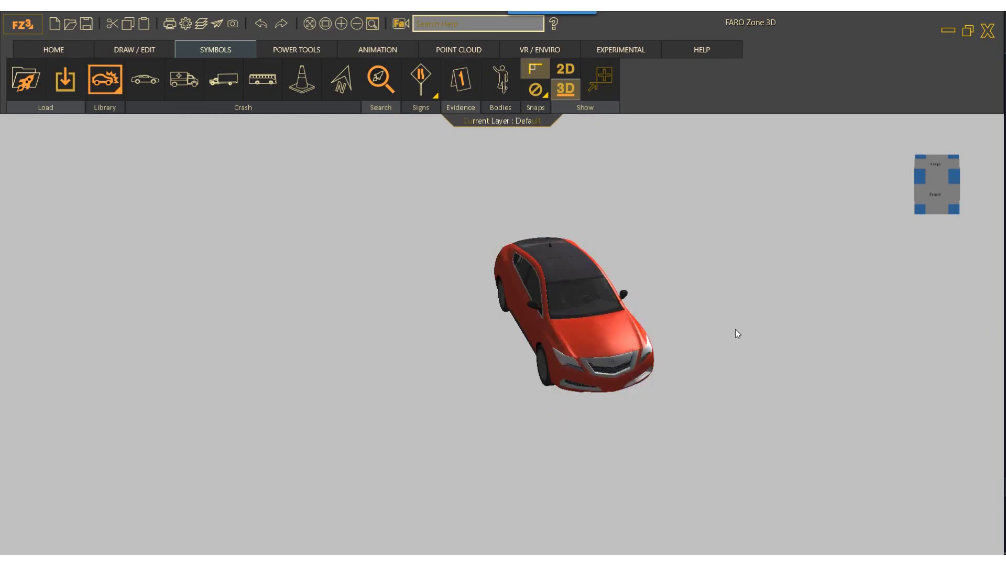
- Export the car as Vehicle OBJ Export FZ3.obj and import that file into Virtual CRASH with feet as the source unit
click(596, 332)
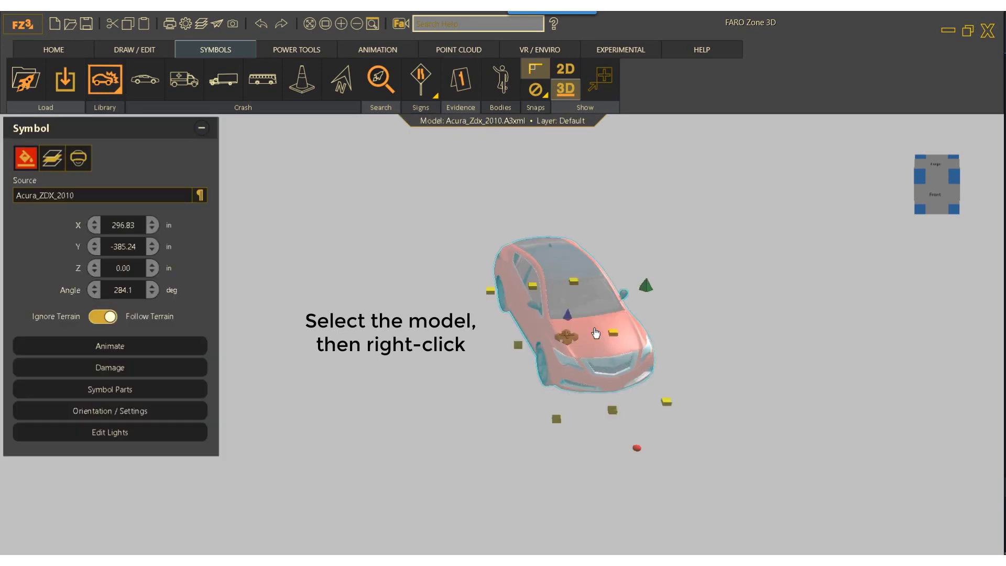
right_click(595, 332)
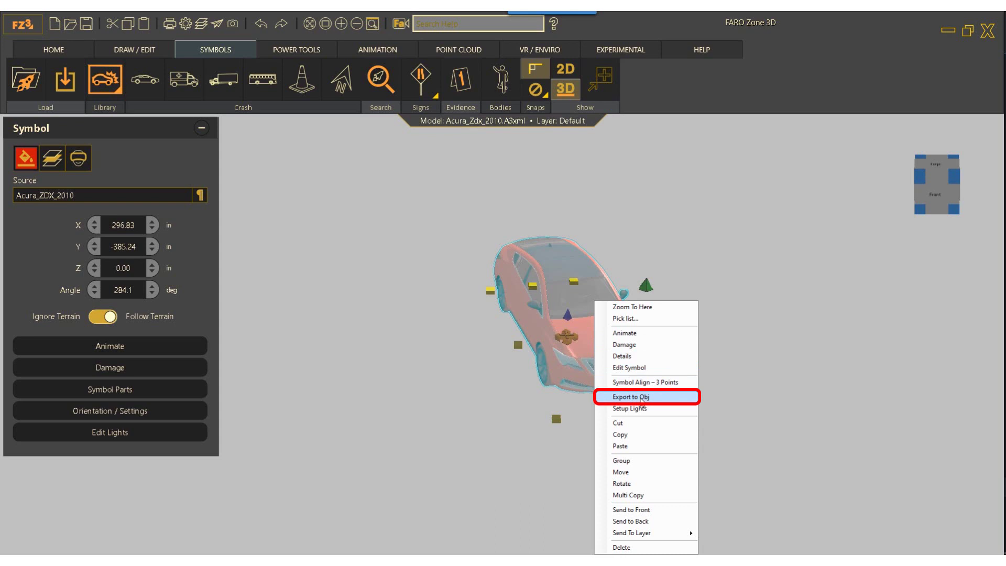
click(642, 397)
text(Vehicle OBJ Export FZ3.obj)
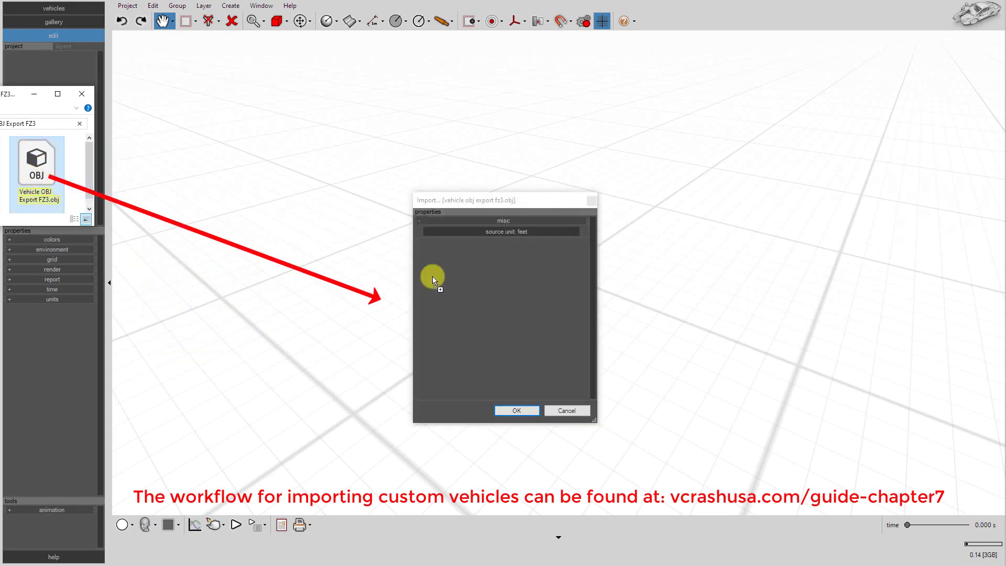
click(502, 413)
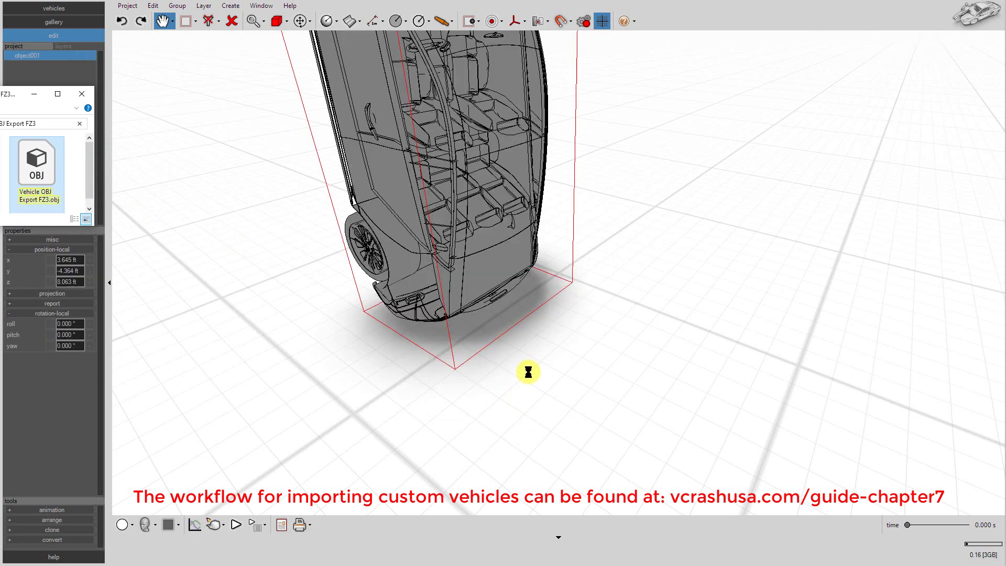
- Select all elements of the imported car with a rectangular selection region and flip their normals
click(278, 21)
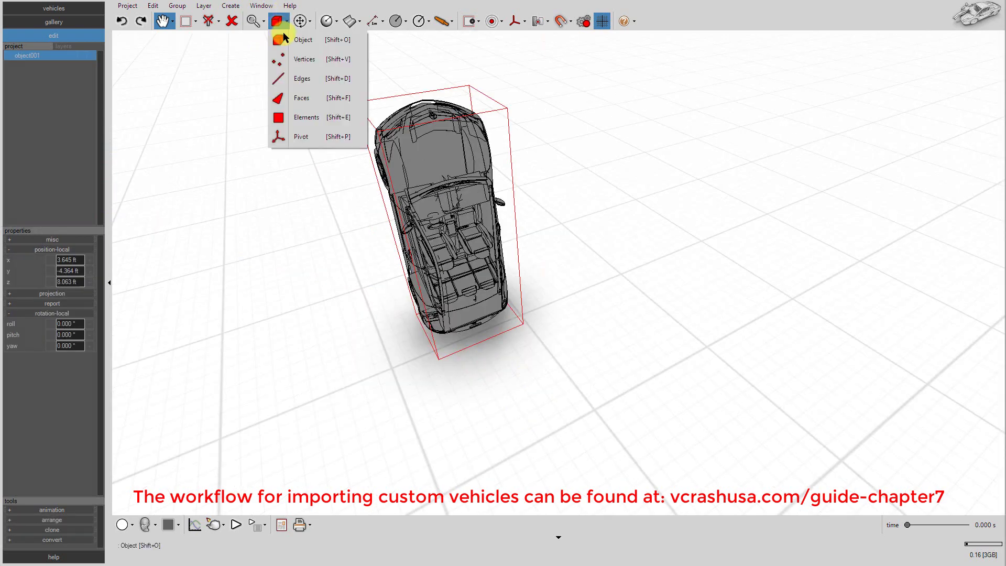
click(301, 116)
click(195, 21)
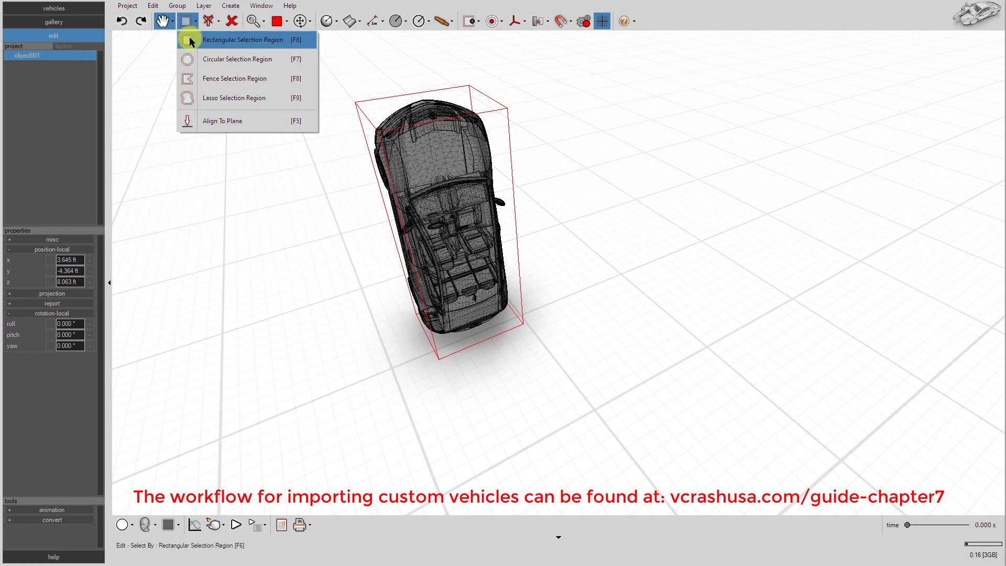
click(190, 39)
click(285, 73)
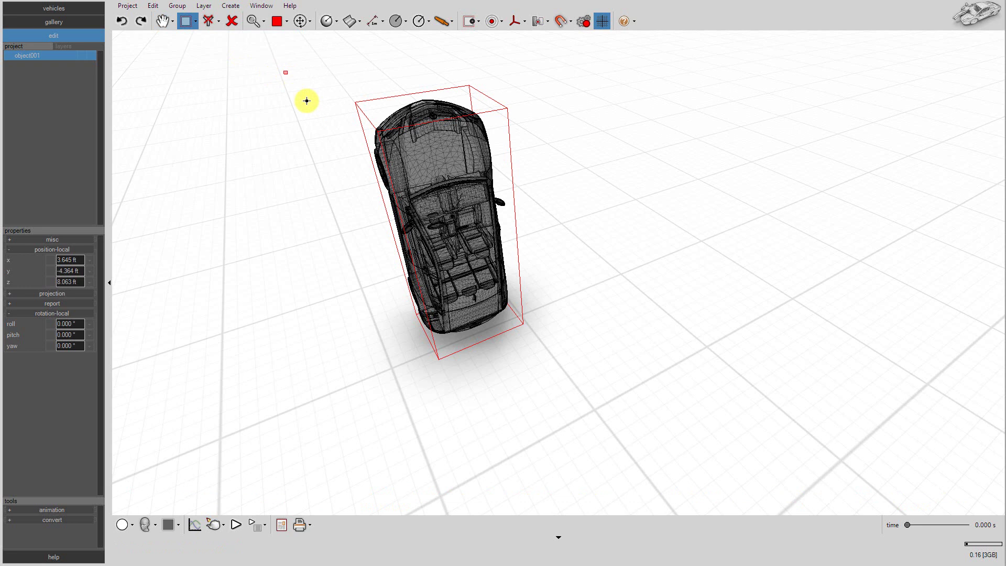
click(540, 391)
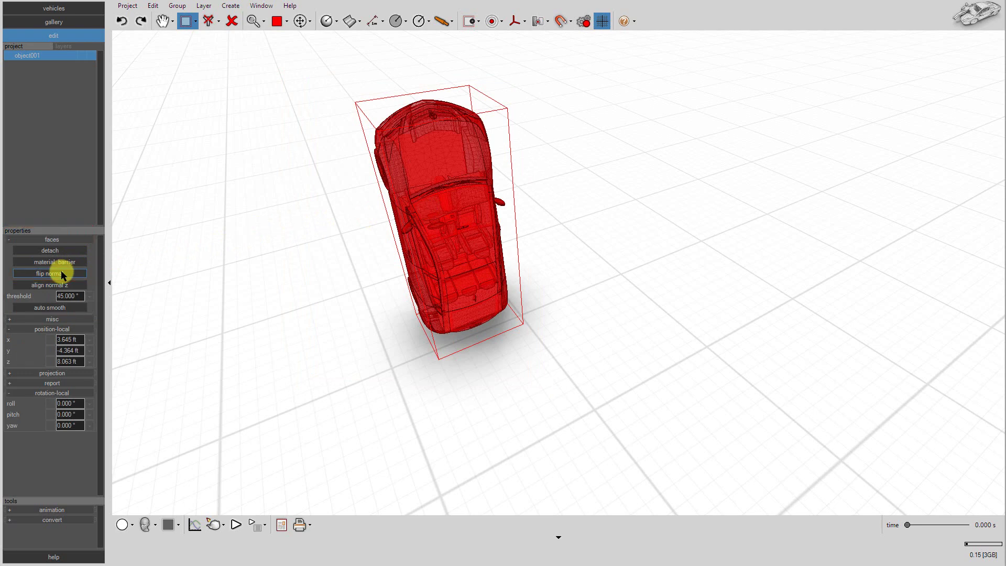
click(61, 273)
- In object mode, set the car's roll and yaw to 90° and its local x, y and z positions to 0 ft
click(279, 22)
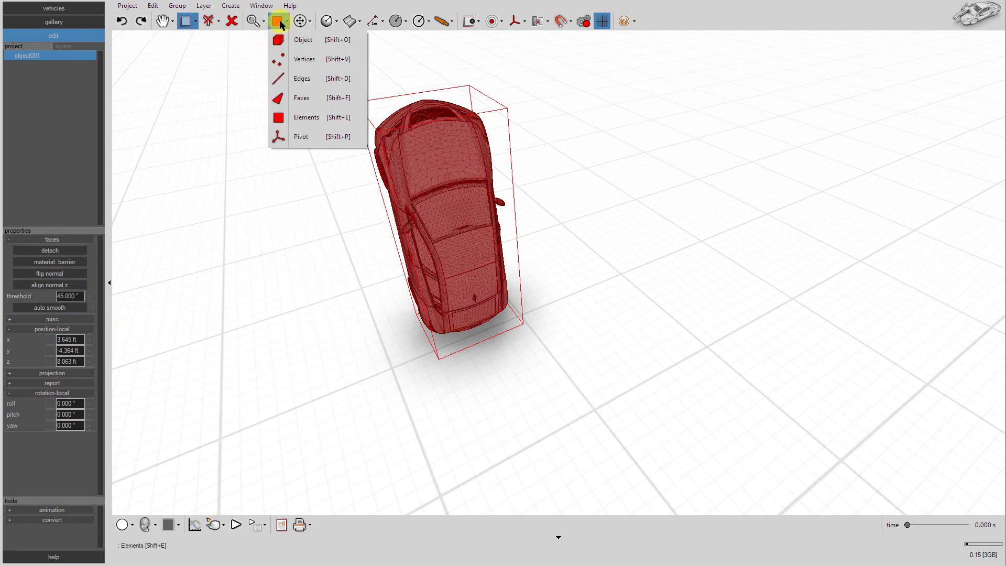
click(280, 39)
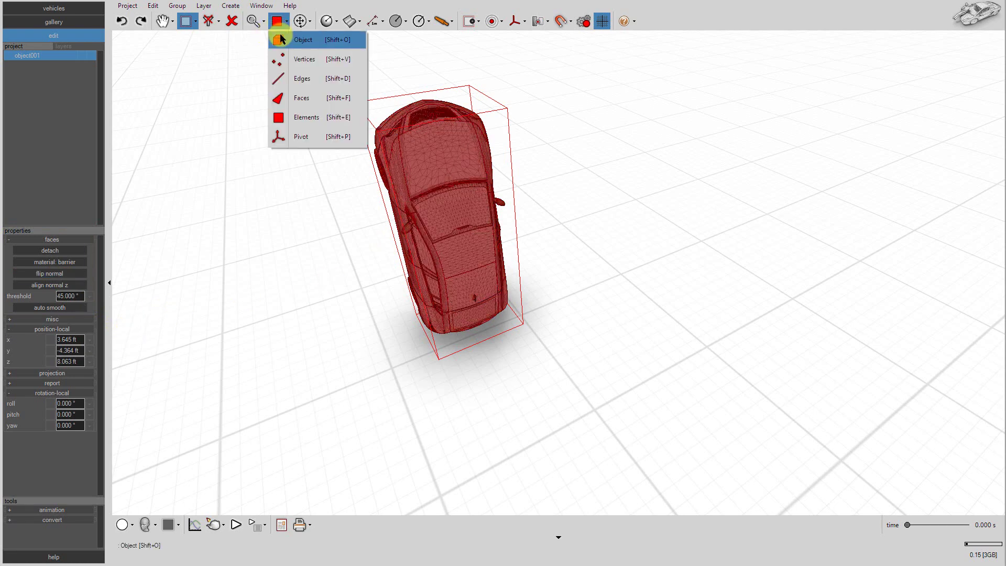
click(73, 325)
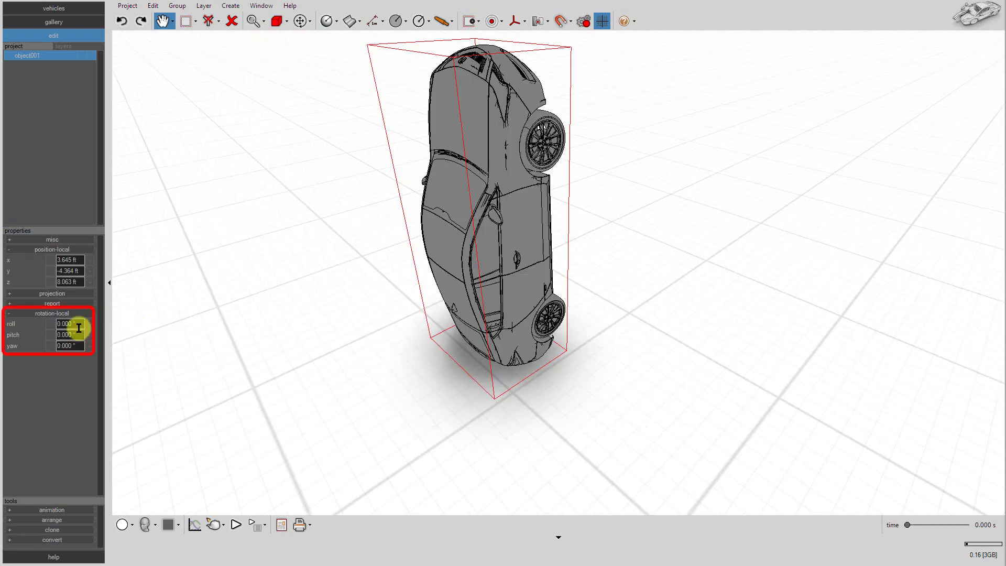
text(90)
key(Return)
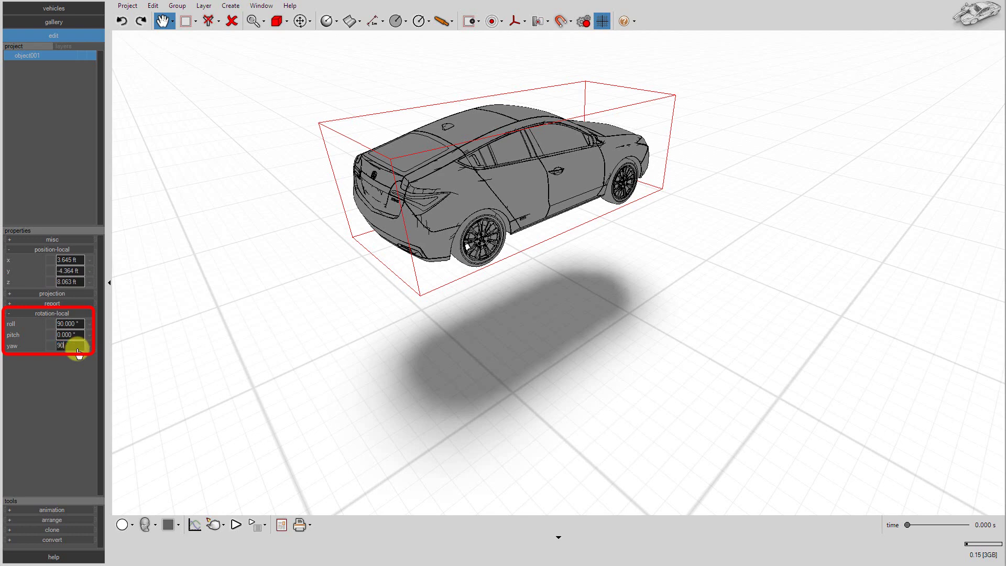
key(Return)
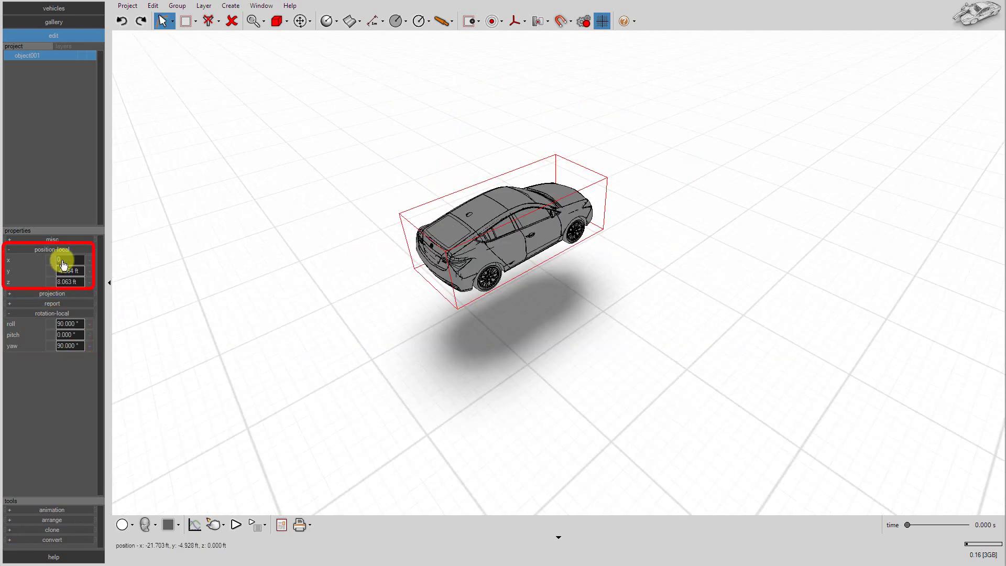
key(Return)
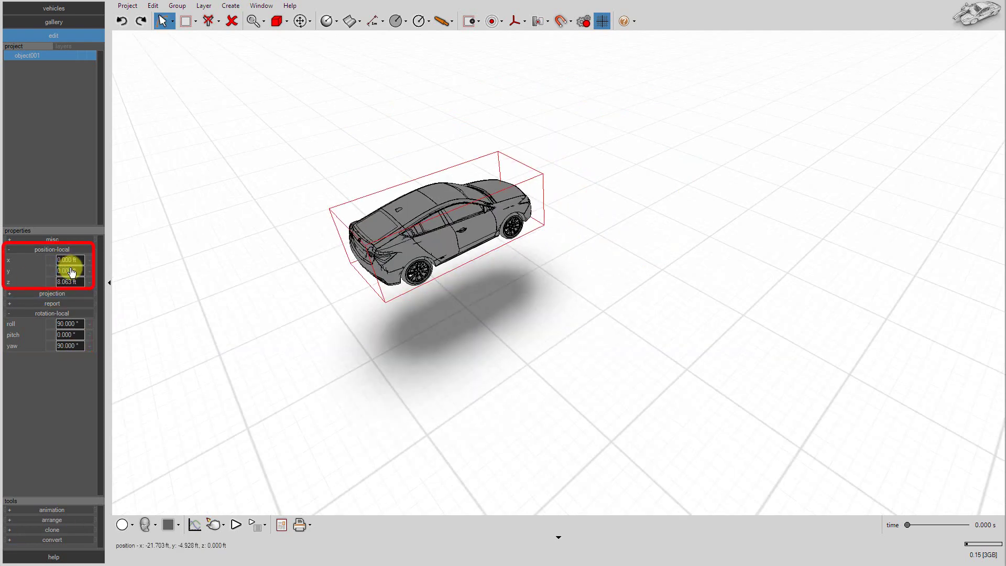
- Select the rear wheel's elements with a rectangular region and switch to lasso selection for the leftover vertices in the wheel well
click(287, 21)
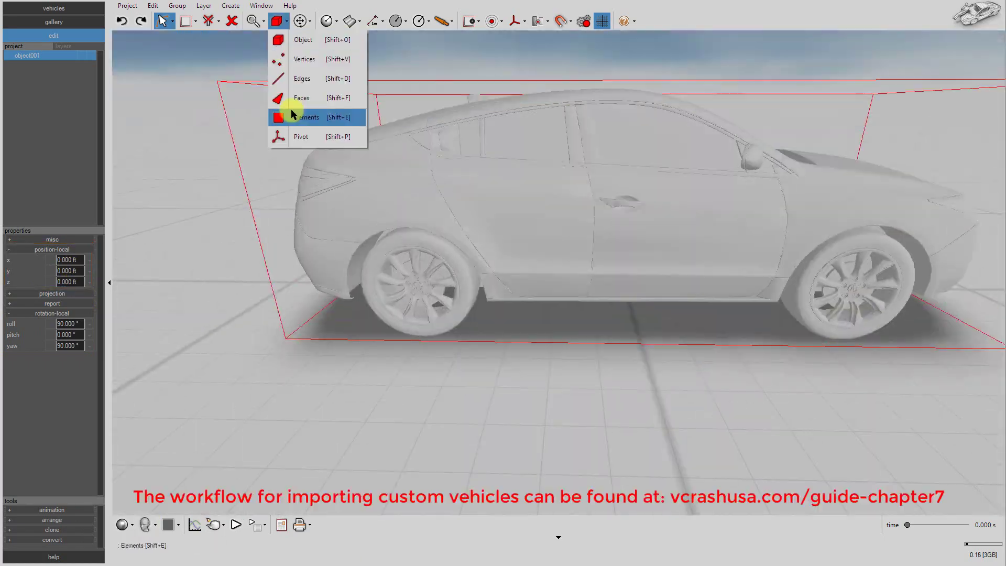
click(292, 114)
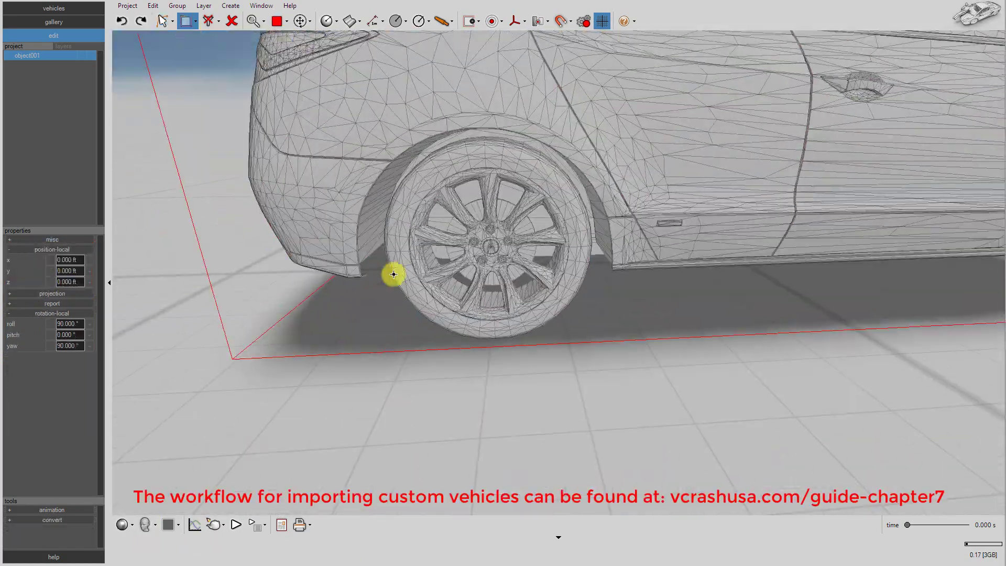
drag(366, 304, 665, 451)
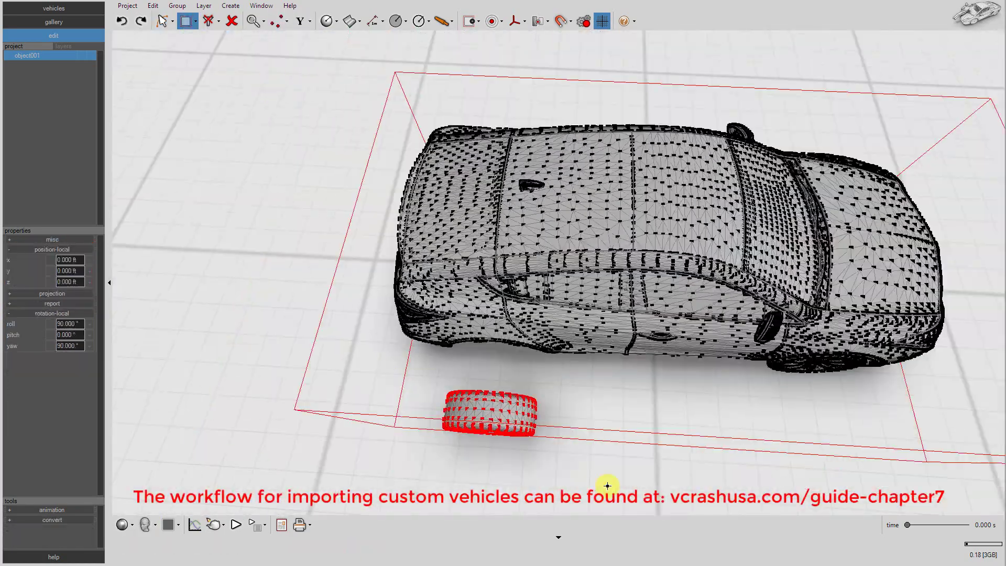
click(195, 21)
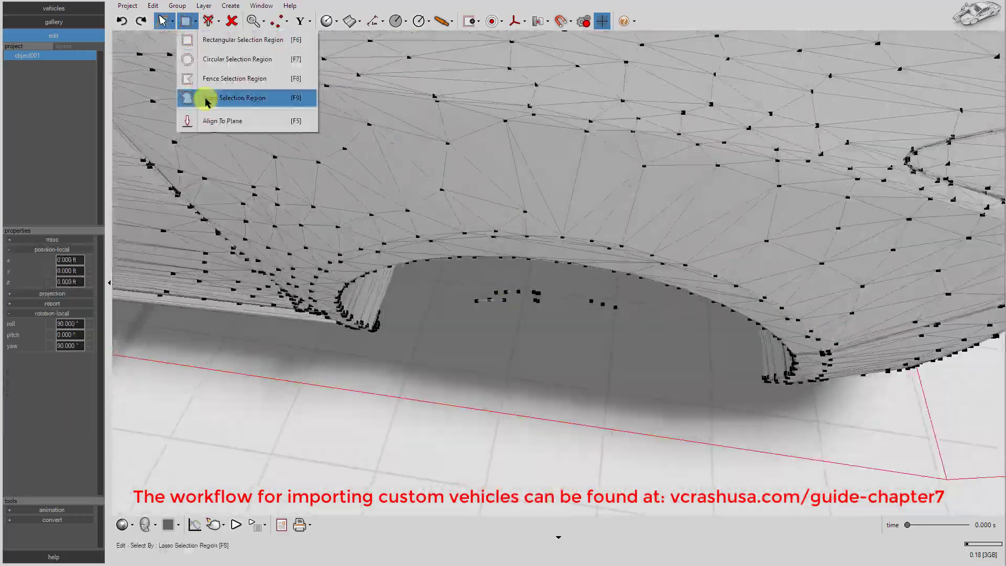
click(220, 98)
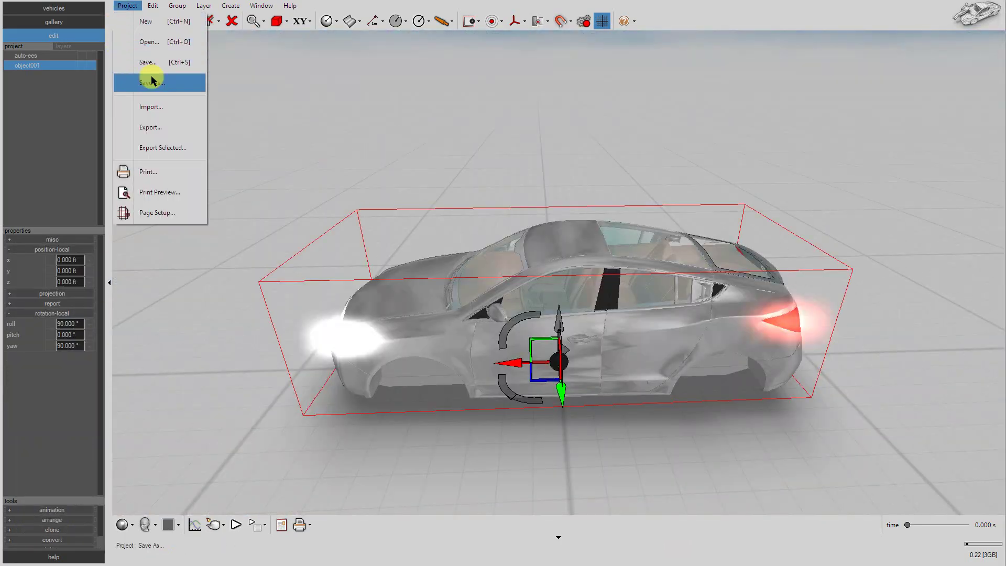
- Export only the selected wheel-less car body as a .vcm file named Acura
click(163, 149)
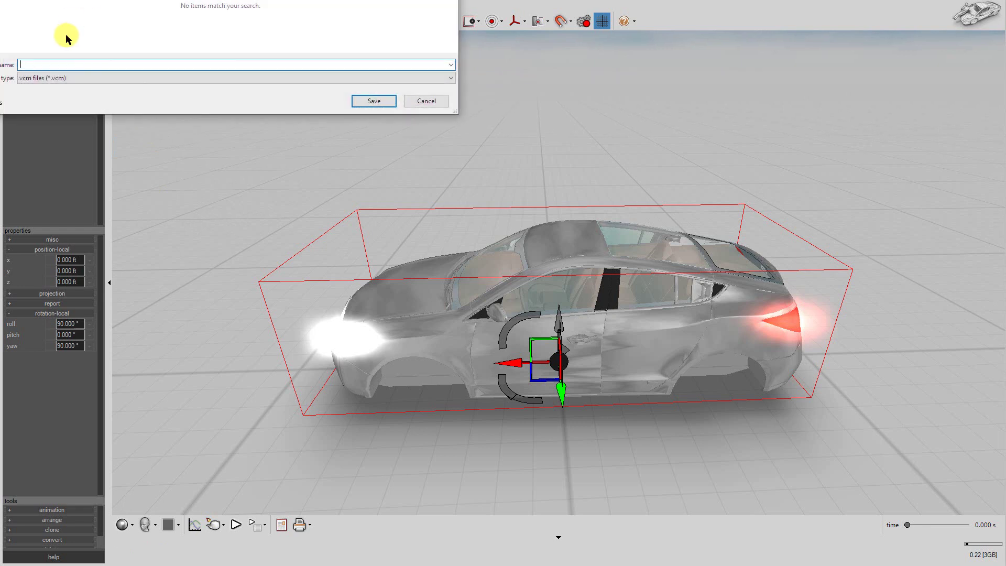
text(car)
key(Return)
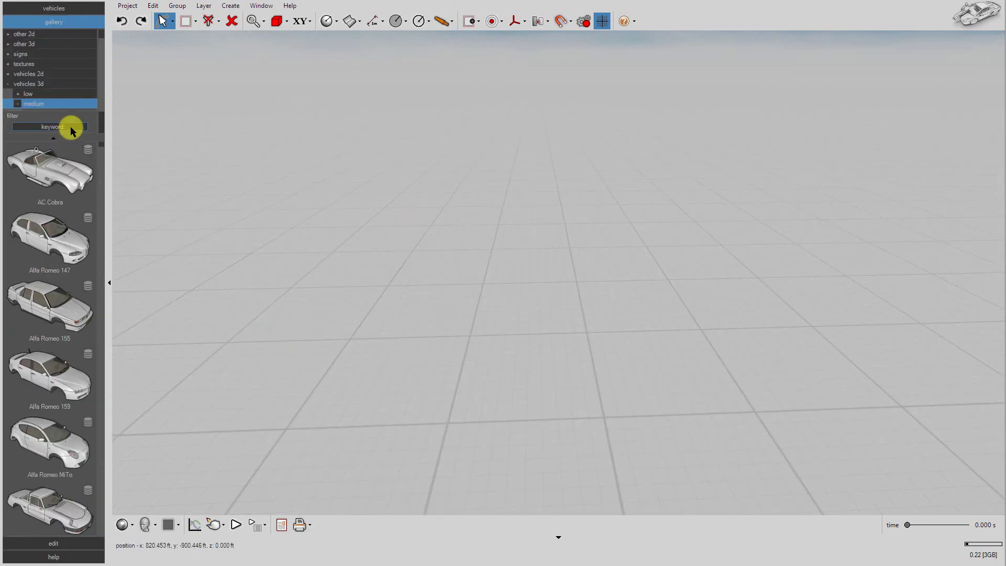
- Filter the medium 3D vehicles gallery by the keyword suv and place the Audi Q7 in the scene
click(72, 128)
click(46, 168)
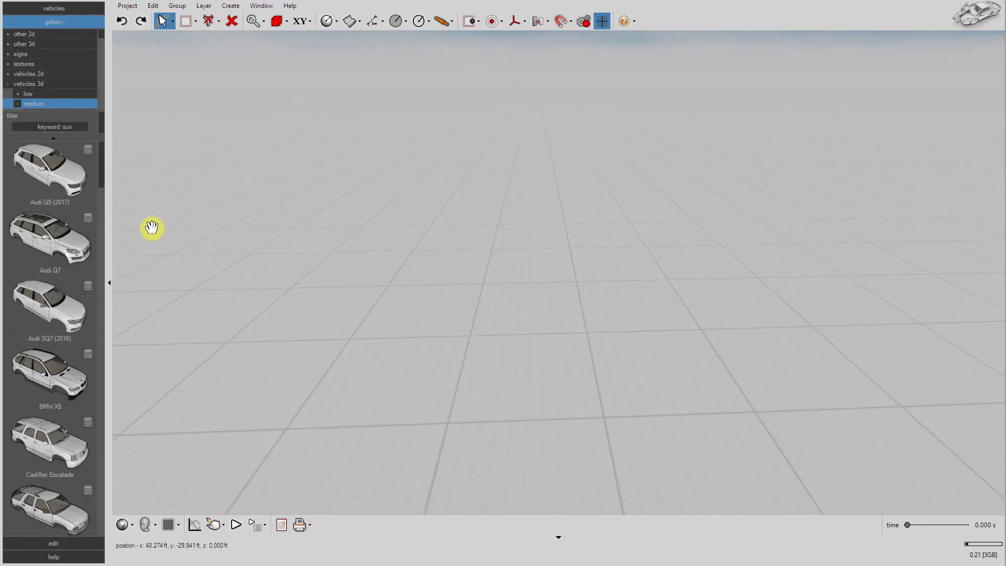
mouse_move(91, 219)
drag(90, 215, 524, 288)
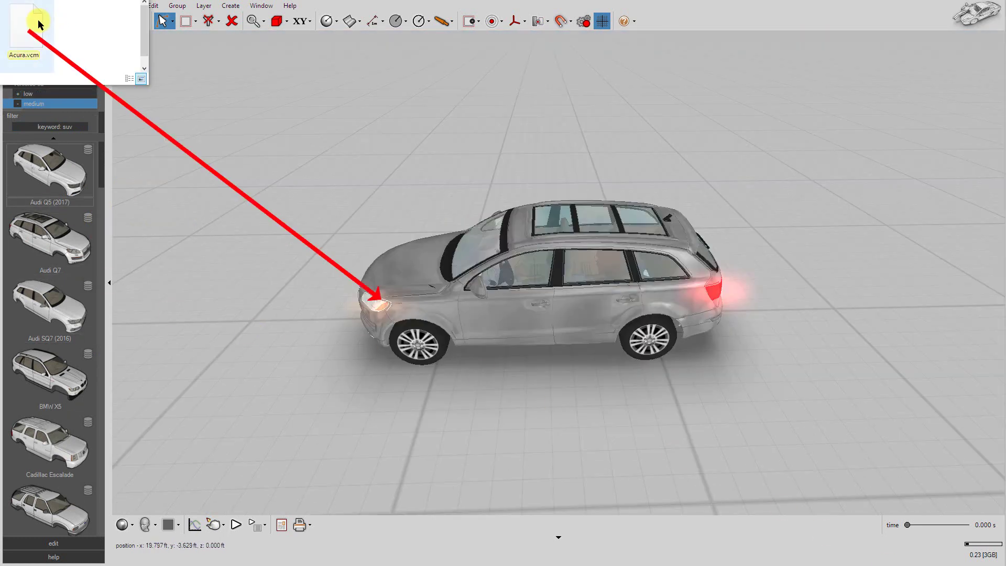
- Load Acura.vcm onto the Audi Q7 and replace its current mesh
mouse_move(34, 21)
mouse_down()
mouse_move(191, 98)
mouse_move(532, 309)
mouse_up()
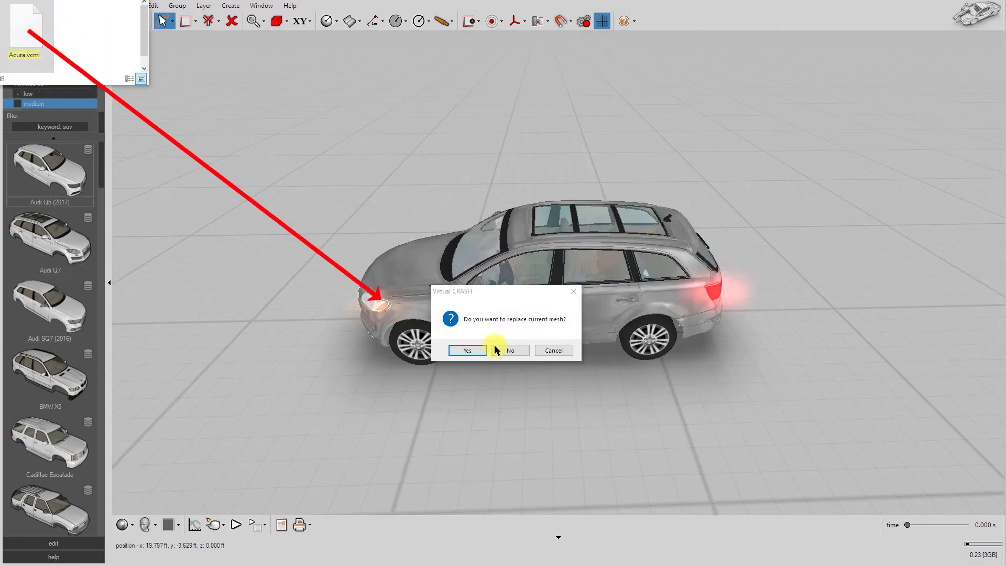
click(466, 350)
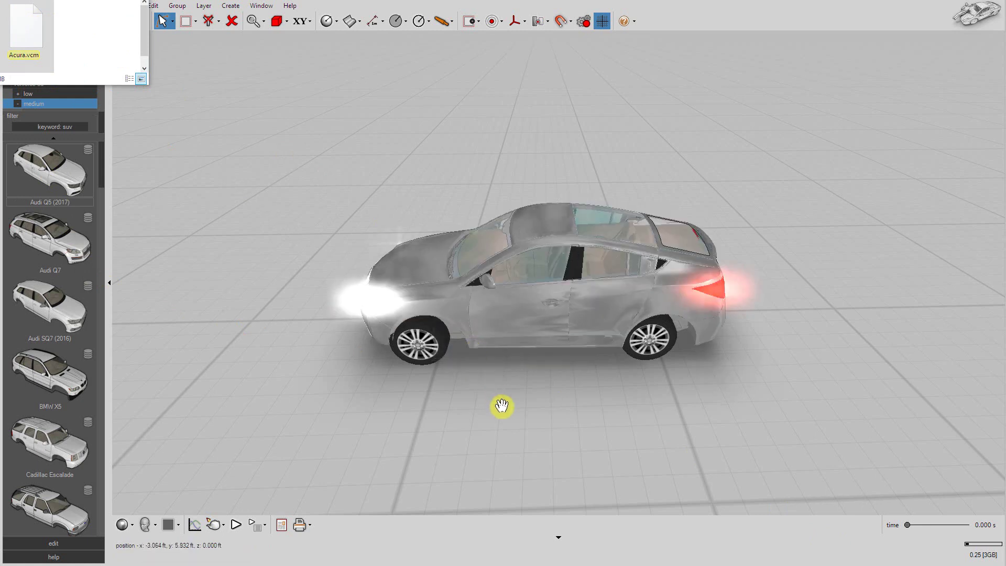
- Select the vehicle carrying the Acura mesh and enter 15.8 as the new value in its properties
click(572, 356)
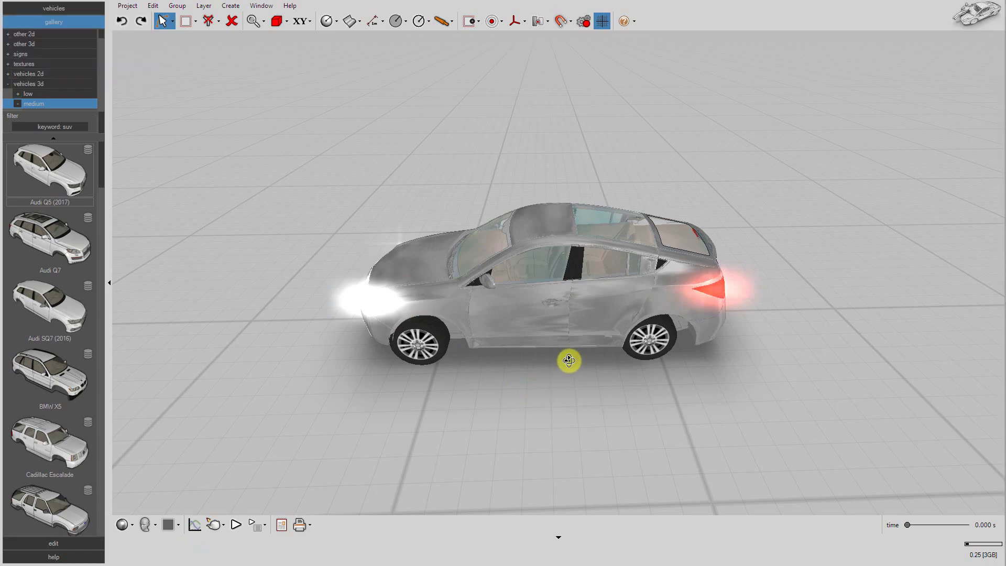
double_click(77, 425)
text(15.8)
key(Return)
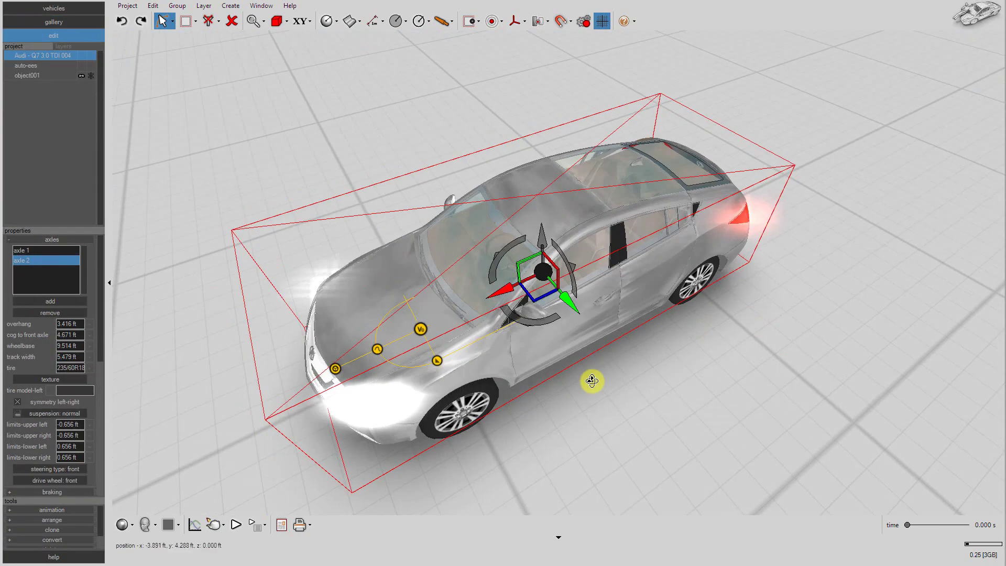
- Render the view of the finished vehicle with direct light
scroll(48, 371, down, 3)
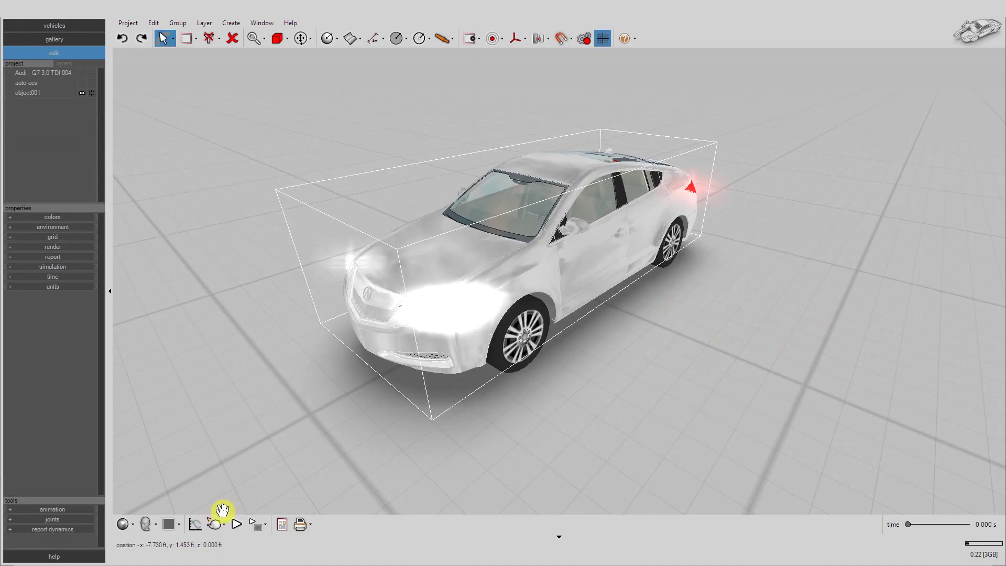
click(214, 524)
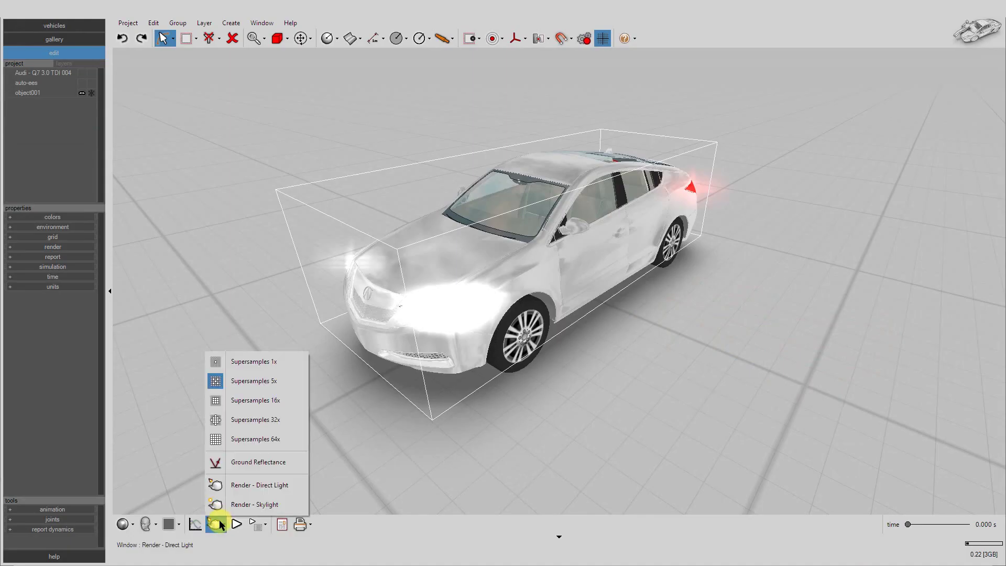
click(223, 483)
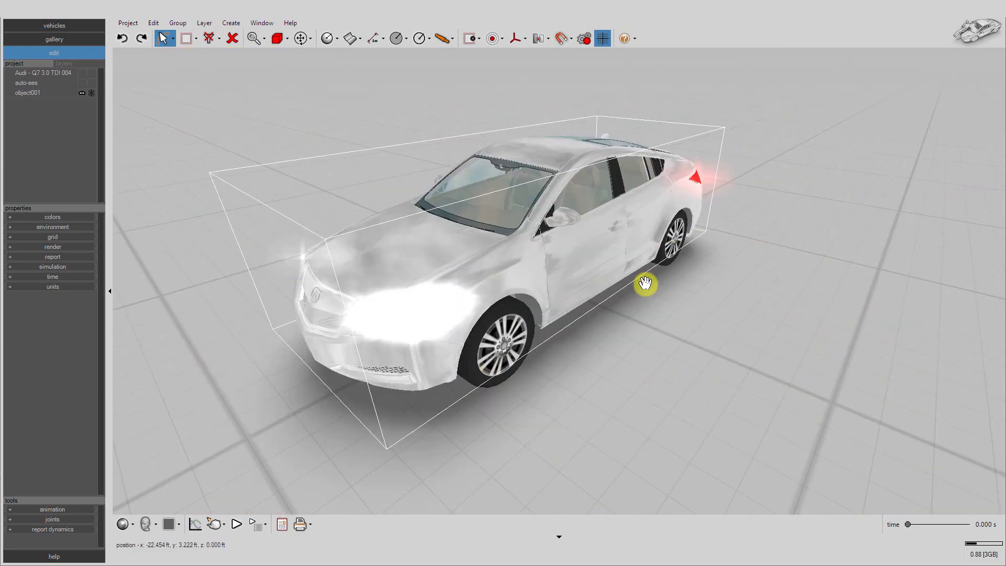
- Render a close-up of the vehicle's front door to examine the body shading
scroll(644, 284, up, 10)
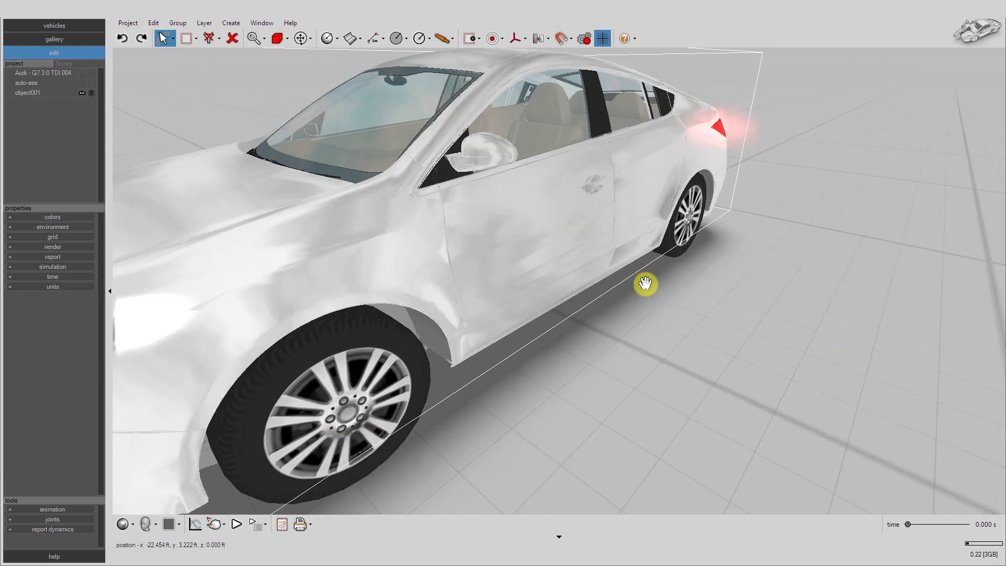
scroll(484, 318, up, 3)
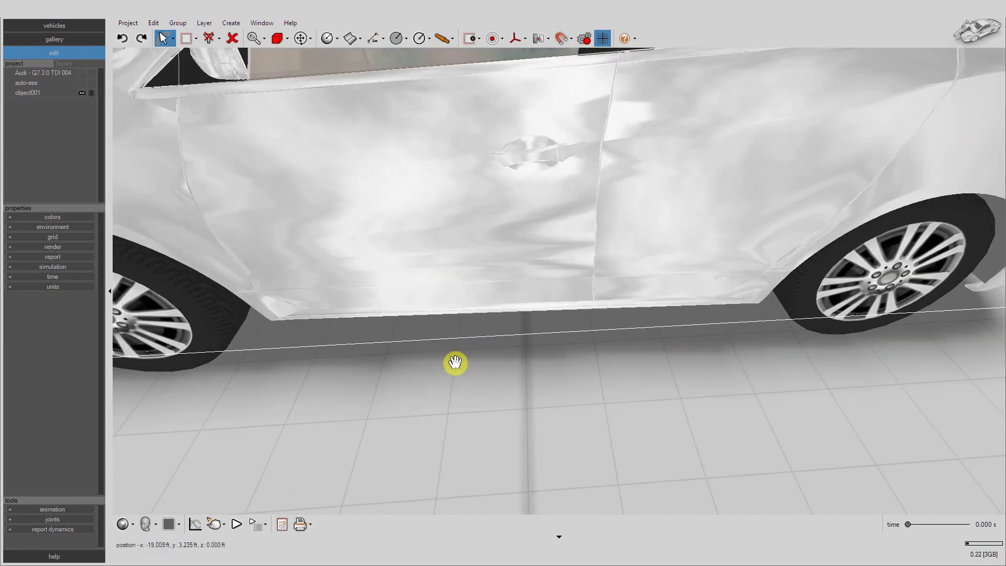
scroll(454, 363, up, 5)
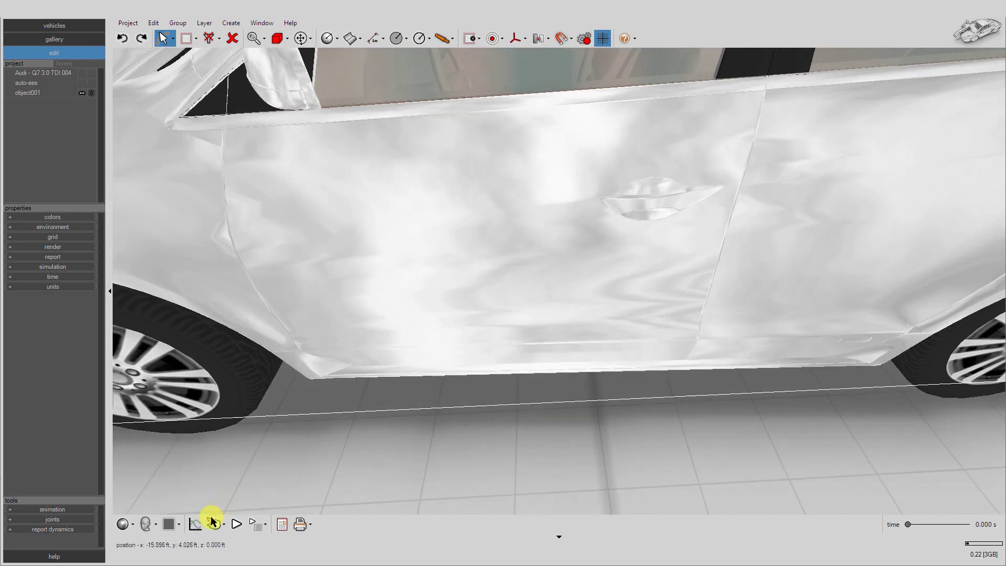
click(213, 523)
click(224, 486)
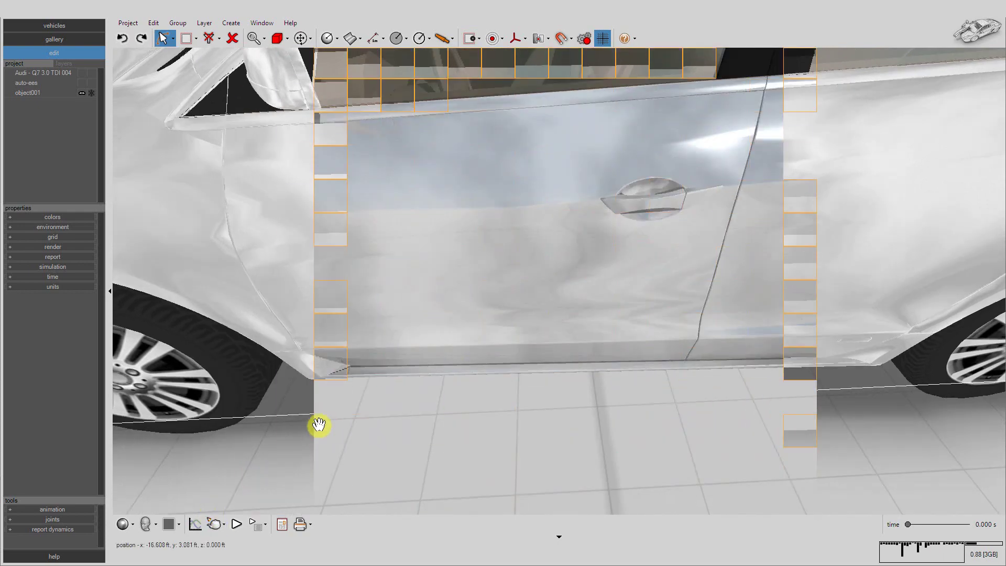
- Select all mesh elements of the Audi Q7 vehicle and auto smooth their faces with a 45° threshold
scroll(718, 337, down, 5)
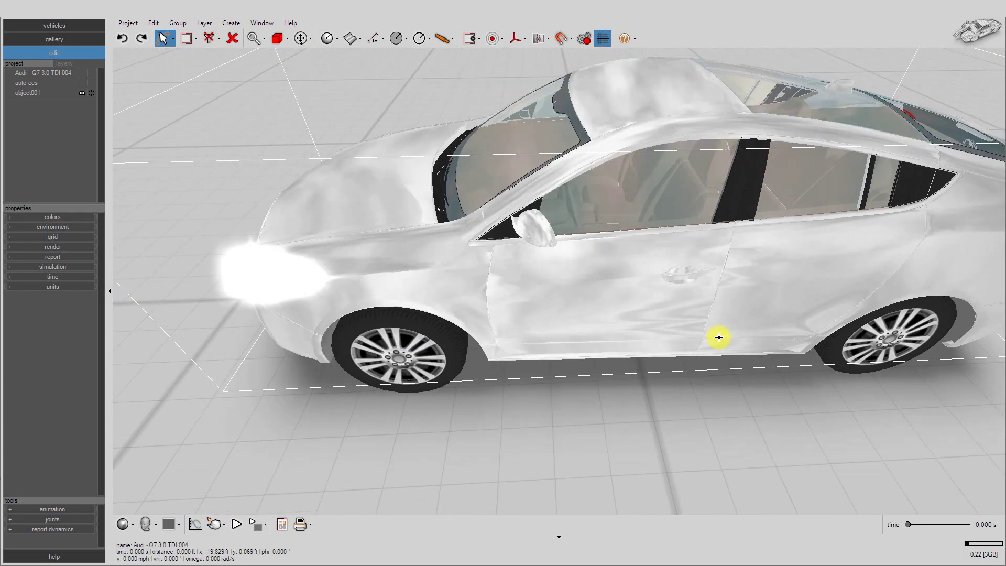
middle_drag(718, 337, 707, 418)
click(41, 72)
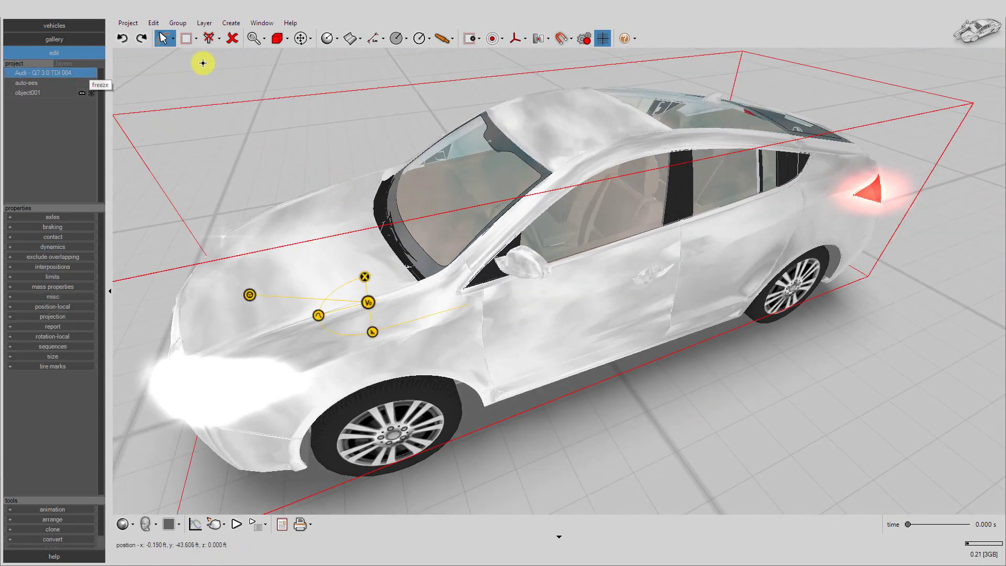
click(277, 39)
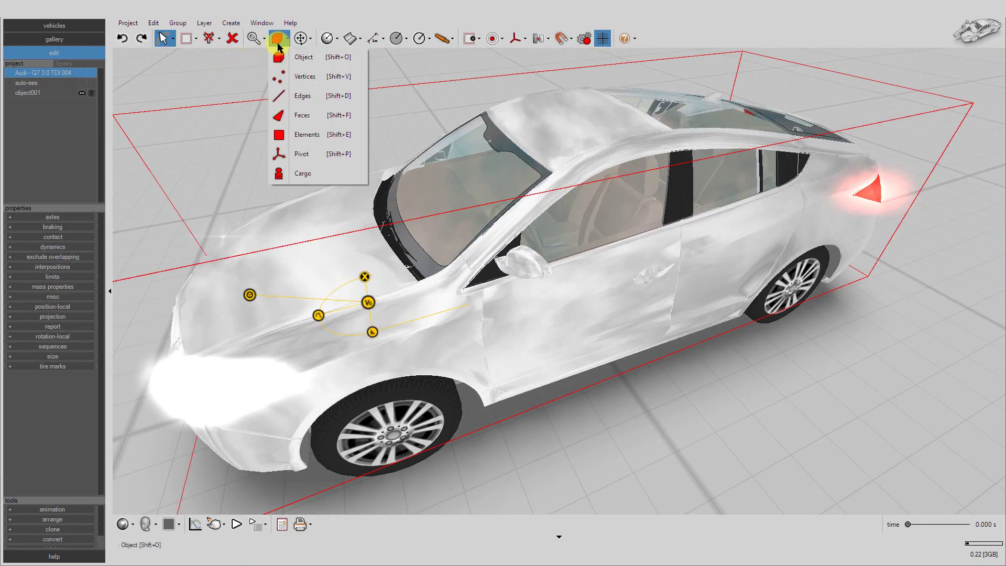
click(295, 132)
click(195, 38)
click(226, 46)
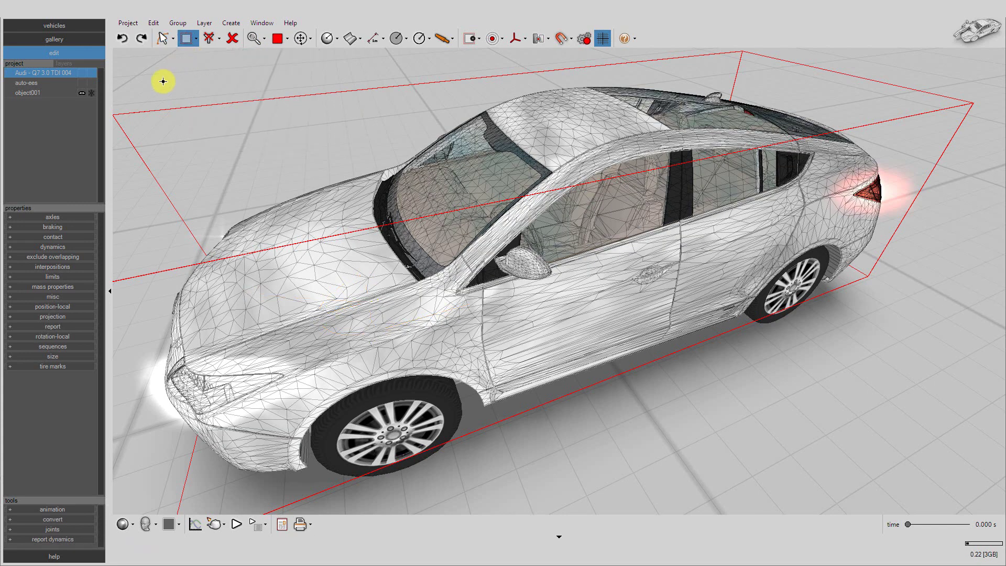
drag(130, 63, 950, 541)
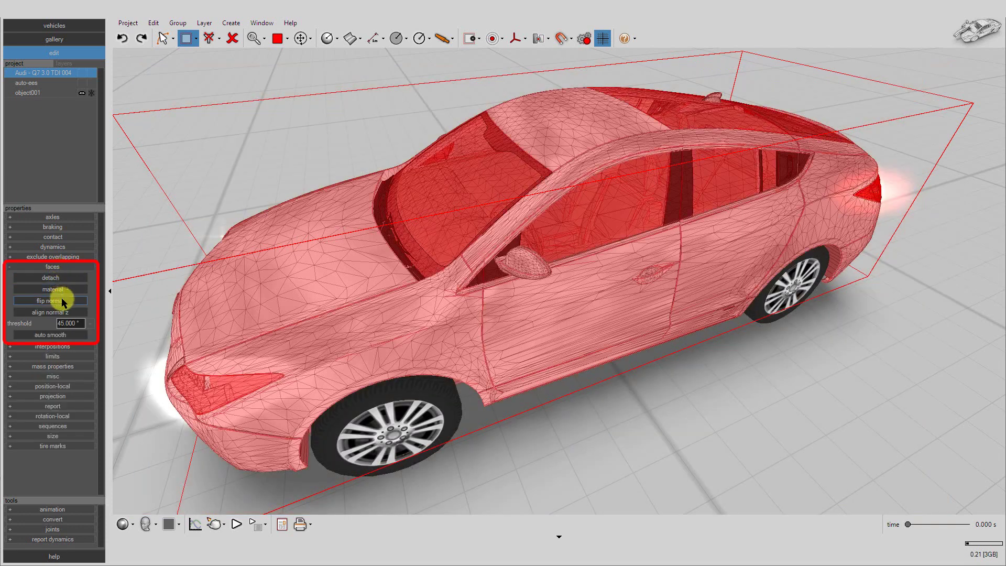
click(65, 324)
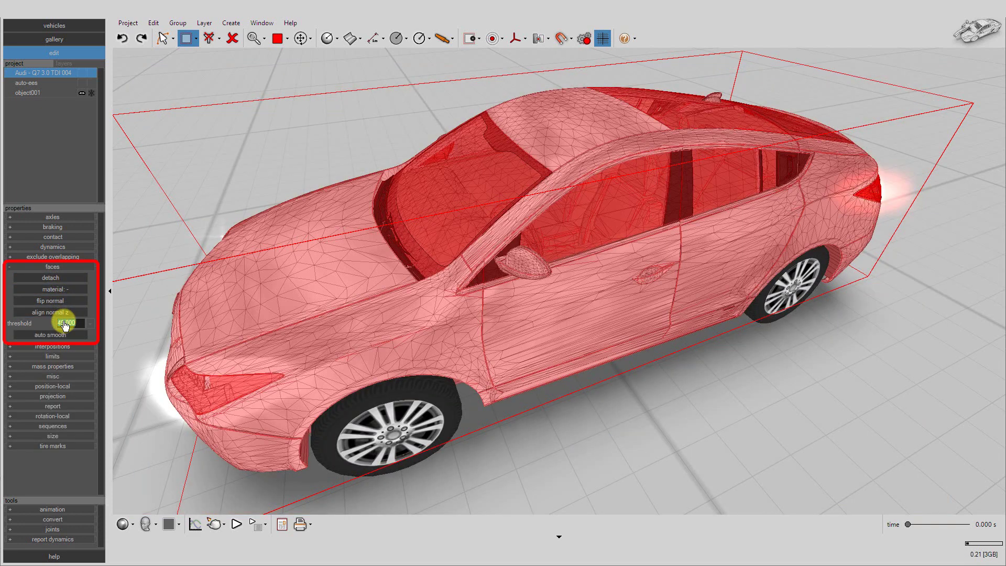
click(47, 336)
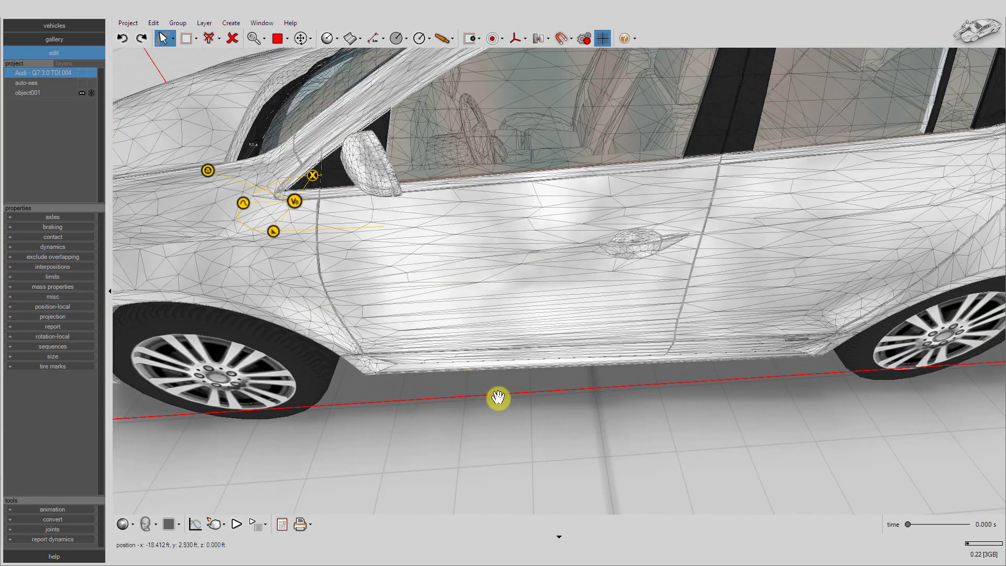
- Render the vehicle's door side again from close up to check the smoothed surfaces, repeating after a slight change of angle
click(212, 523)
click(219, 504)
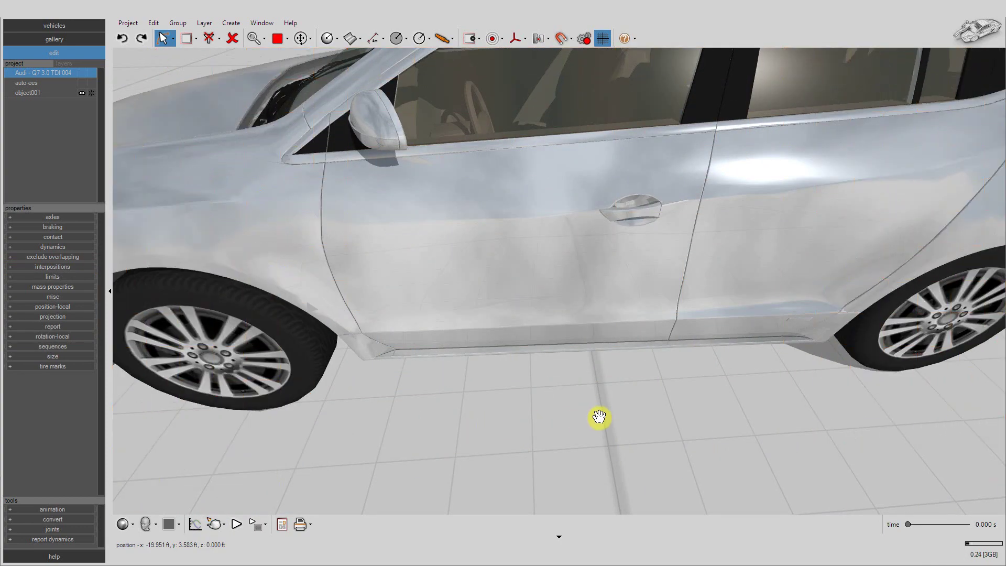
middle_drag(599, 418, 567, 440)
click(215, 523)
click(218, 487)
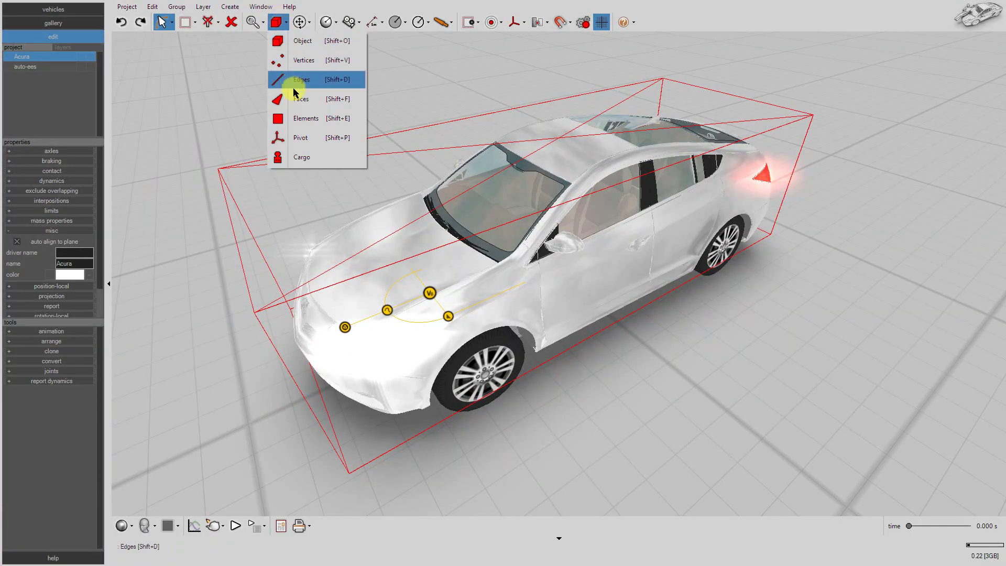
- Select the Acura's glass sunroof at element level and assign it the black material
click(292, 112)
middle_drag(725, 310, 638, 359)
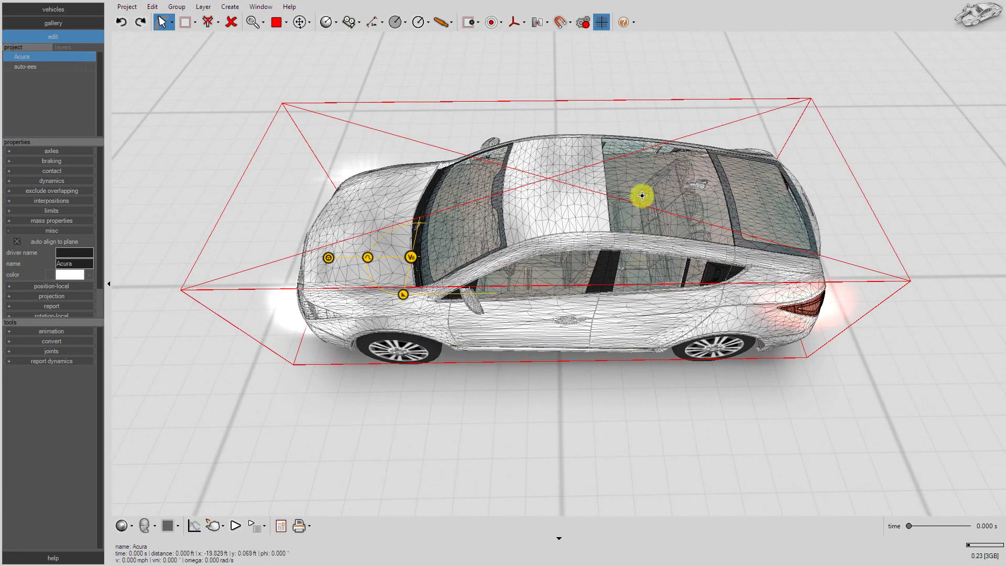
click(639, 195)
click(70, 224)
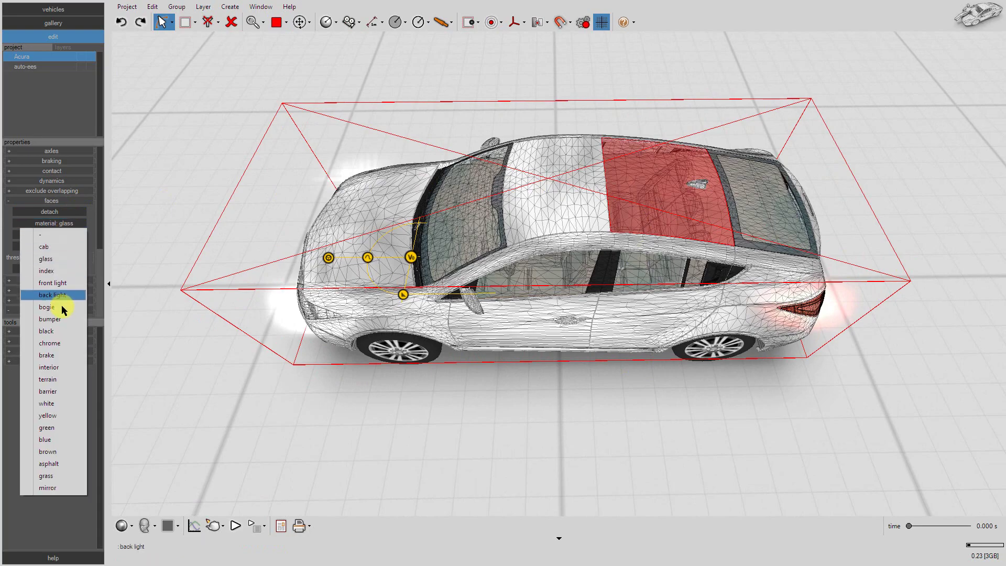
click(61, 331)
click(407, 415)
- Assign the black material to the small antenna fin on the Acura's roof
middle_drag(407, 414, 488, 347)
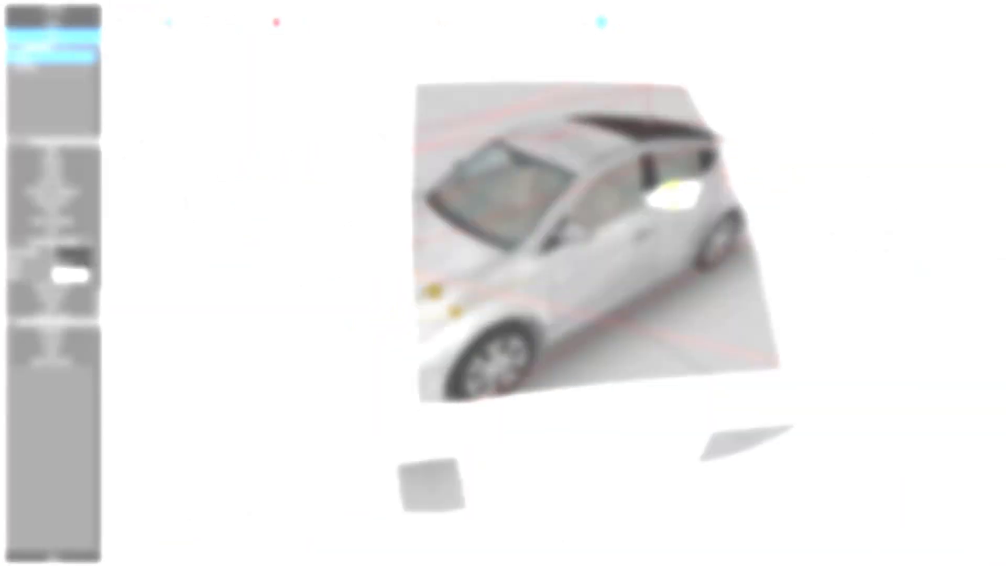
click(673, 194)
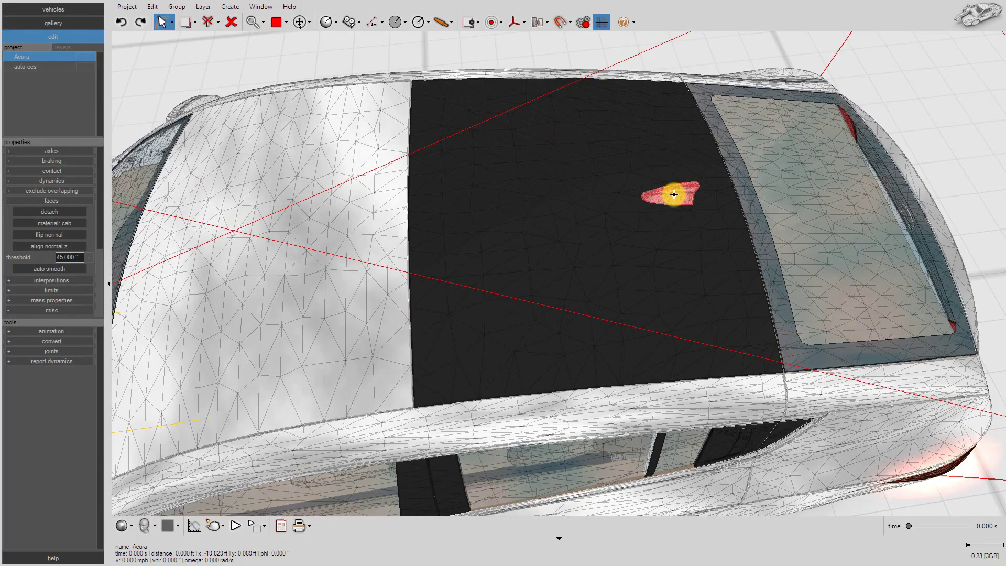
click(66, 224)
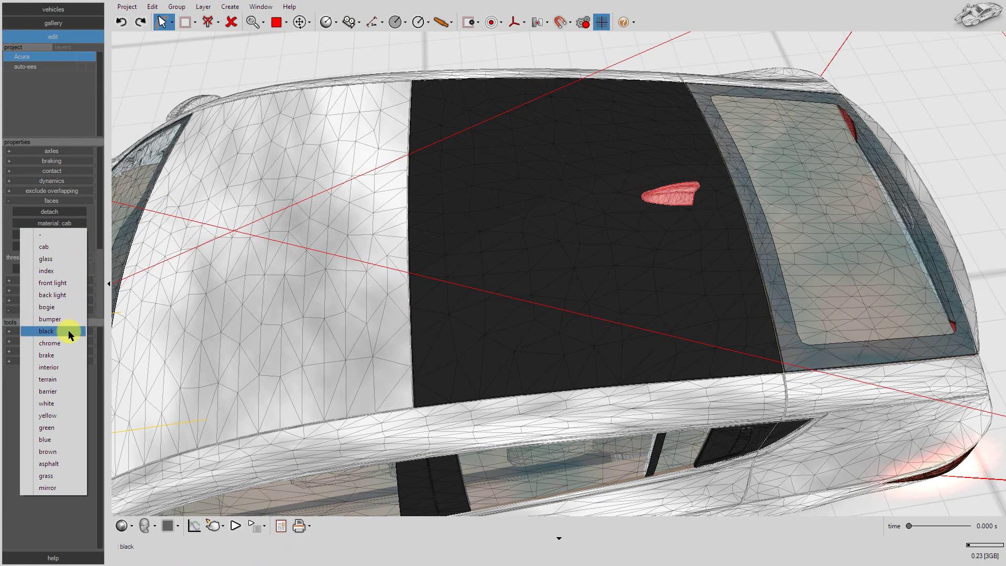
click(70, 334)
click(664, 247)
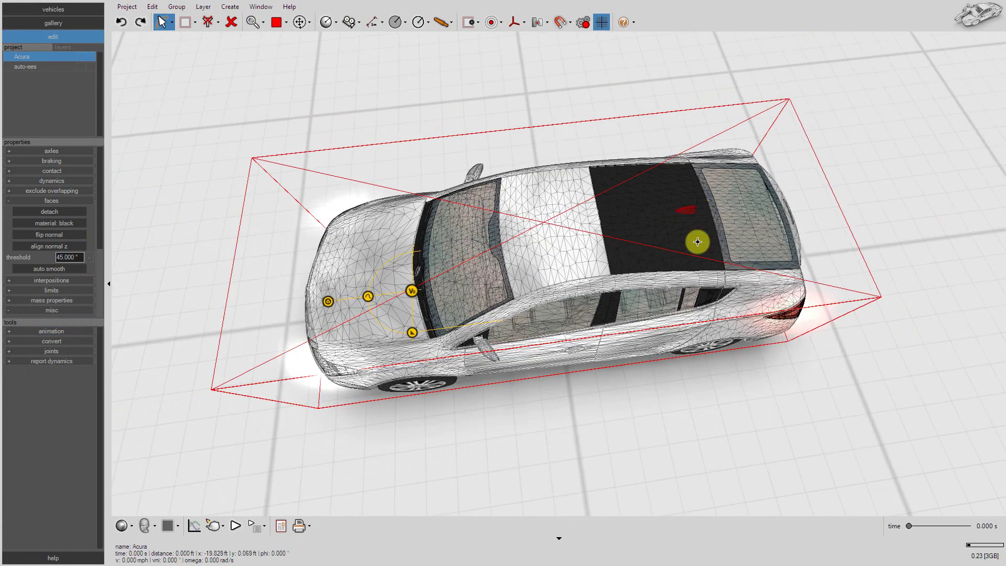
- Assign the black material to the white front roof panel between the windshield and the sunroof
middle_drag(696, 241, 609, 260)
click(609, 260)
click(77, 224)
click(70, 334)
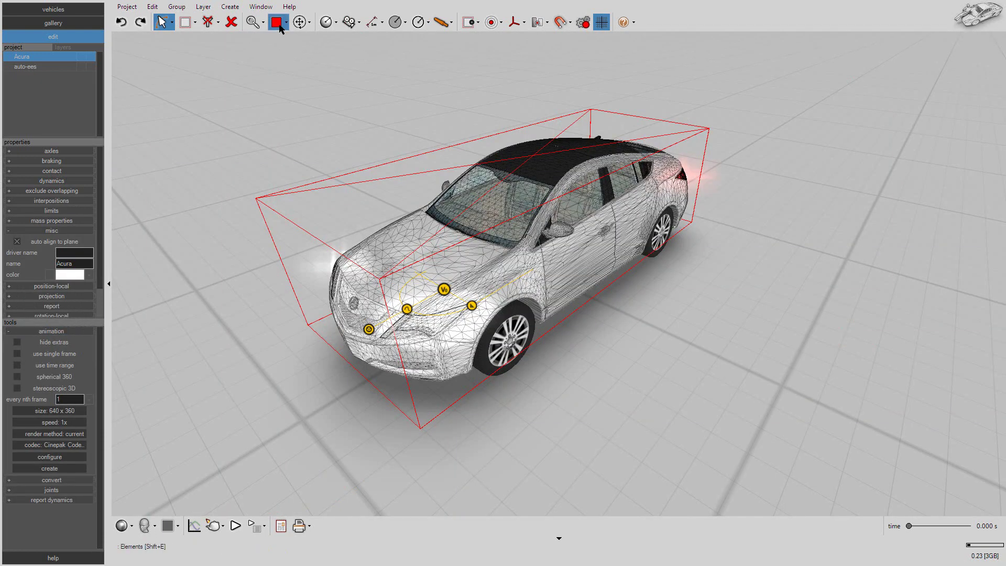
- Return to whole-object selection and save the finished vehicle as the project file Acura.vc4
click(286, 22)
click(288, 38)
middle_drag(263, 321, 169, 177)
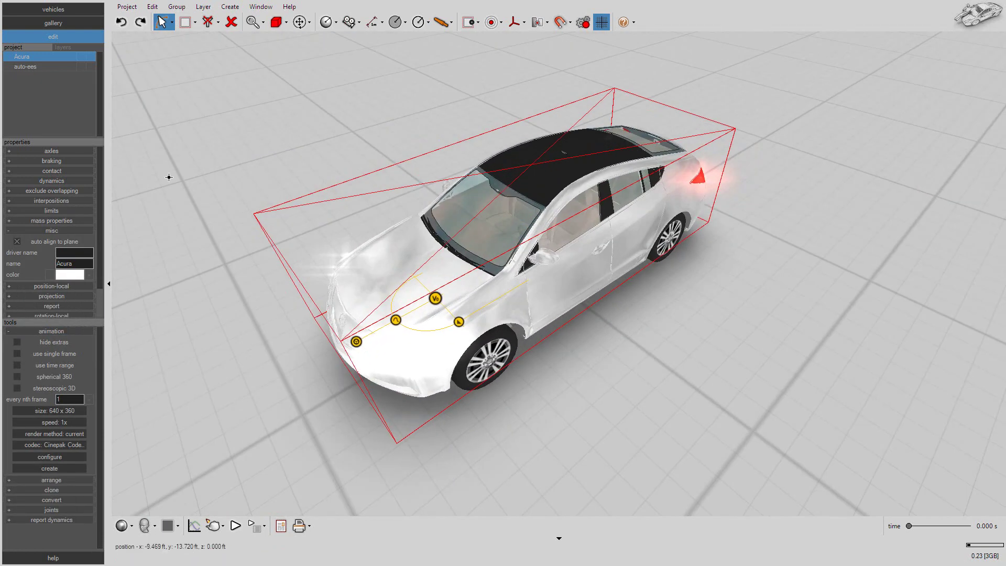
click(128, 7)
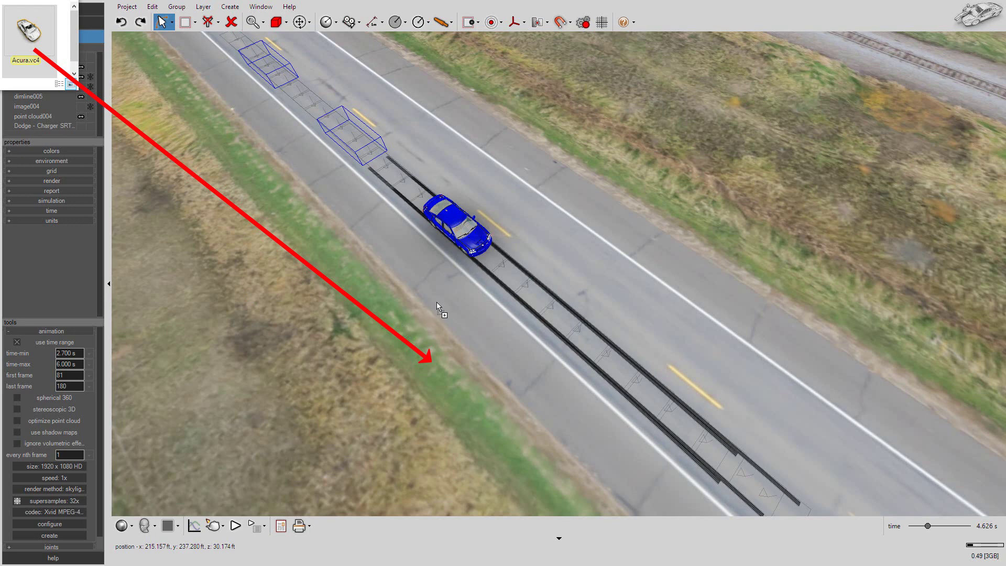
- Insert Acura.vc4 into the road accident scene, placing the car on the grass beside the road
drag(480, 291, 429, 356)
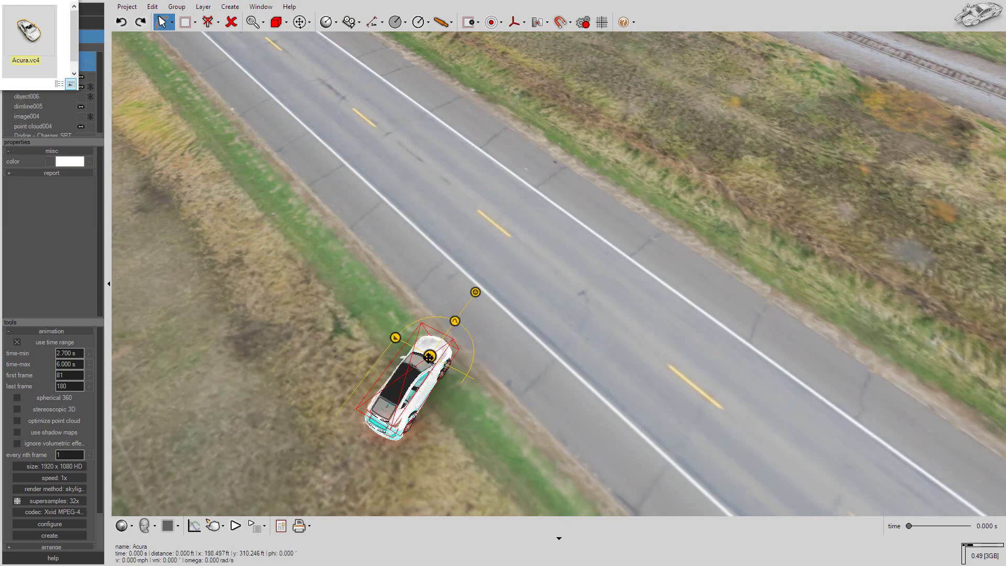